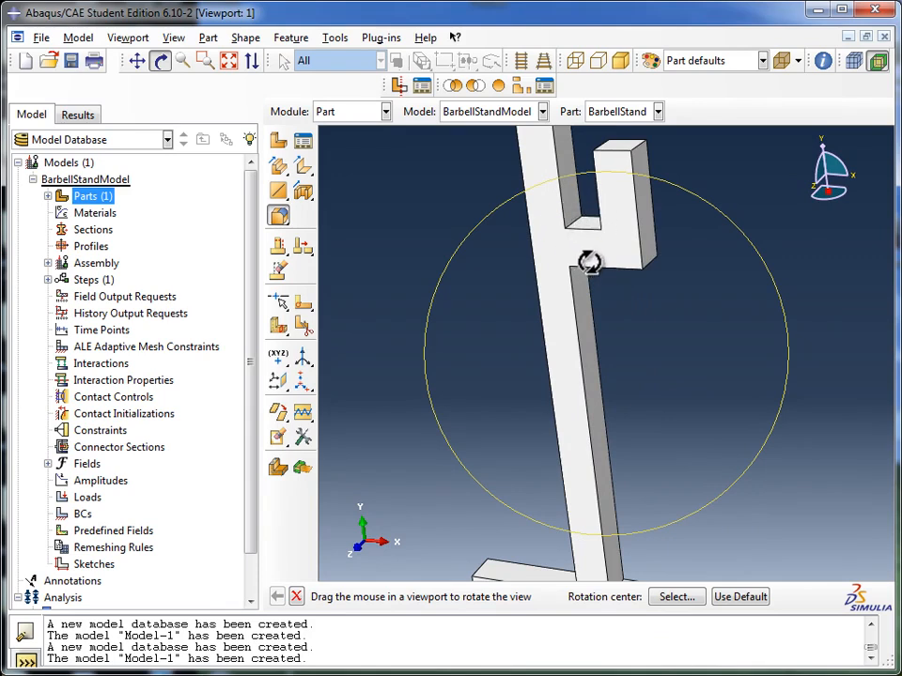
key("Escape")
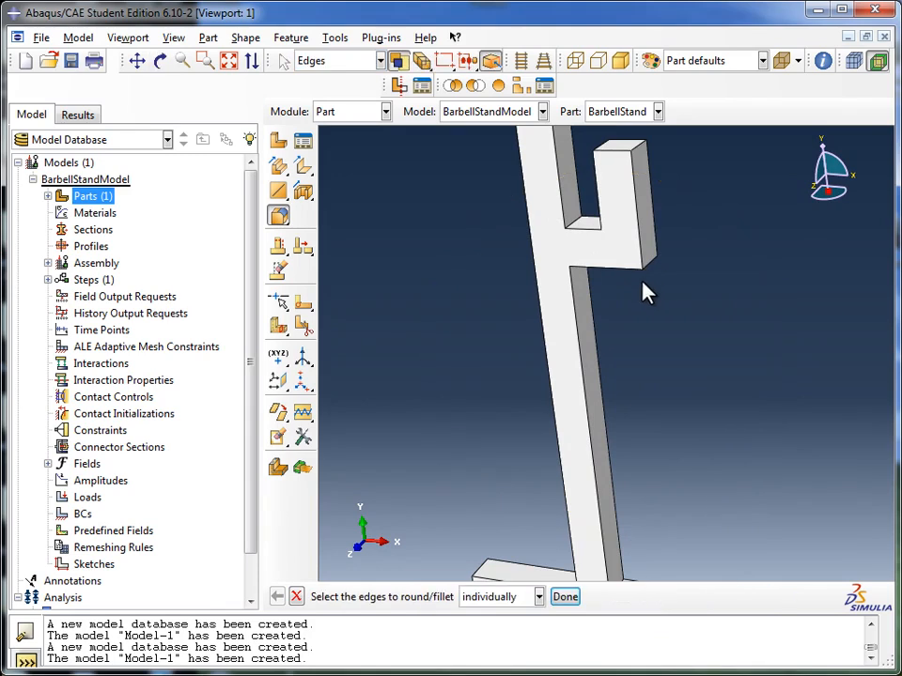
left_click(594, 229)
left_click(160, 60)
left_click_drag(569, 332, 543, 301)
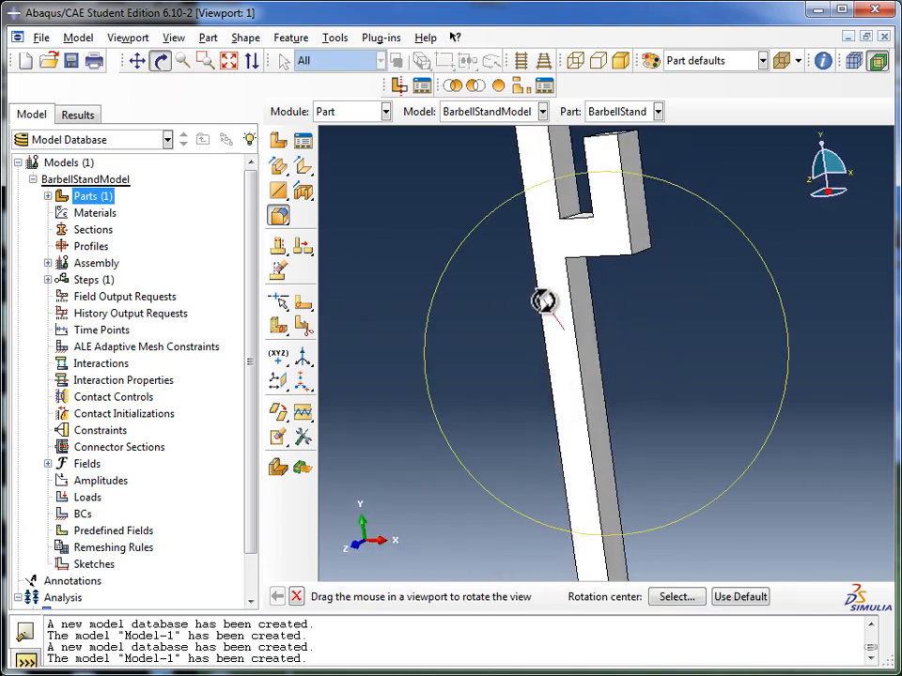
left_click(157, 62)
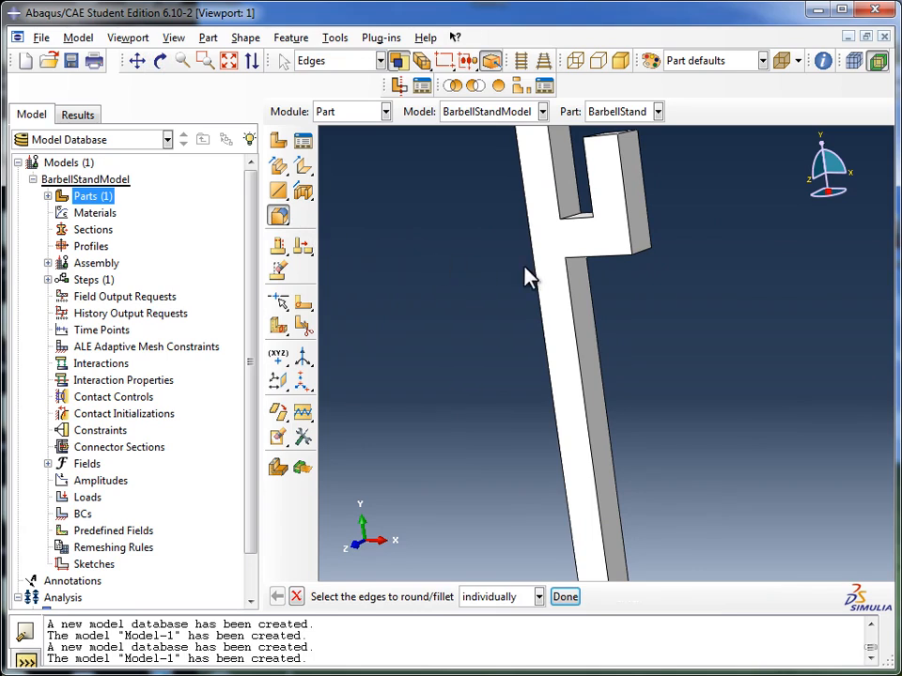
- Open the section sketch of the BarbellStand part's solid extrusion for editing
left_click(47, 197)
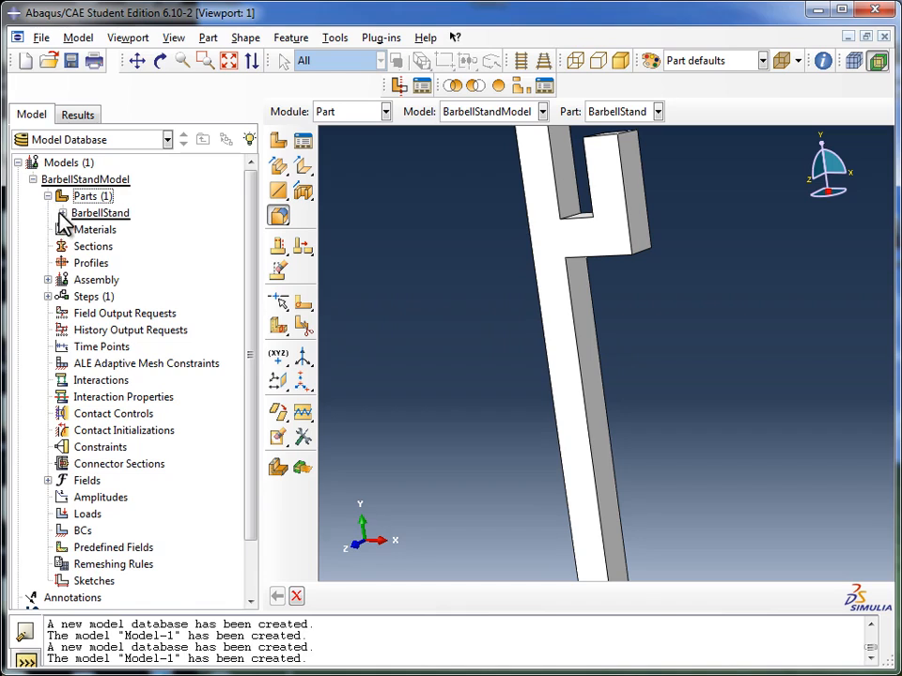
left_click(62, 213)
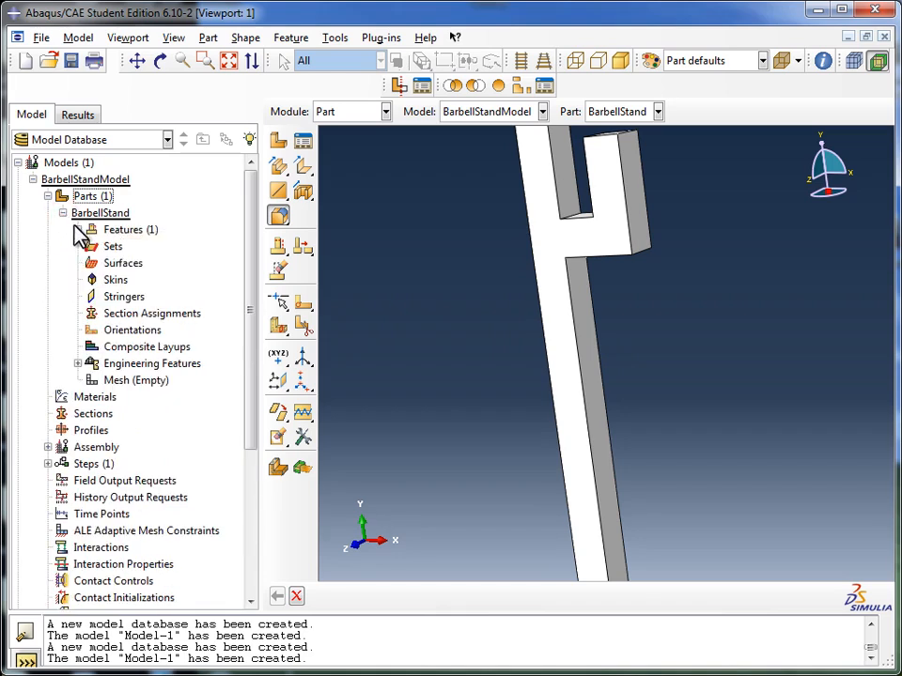
left_click(78, 230)
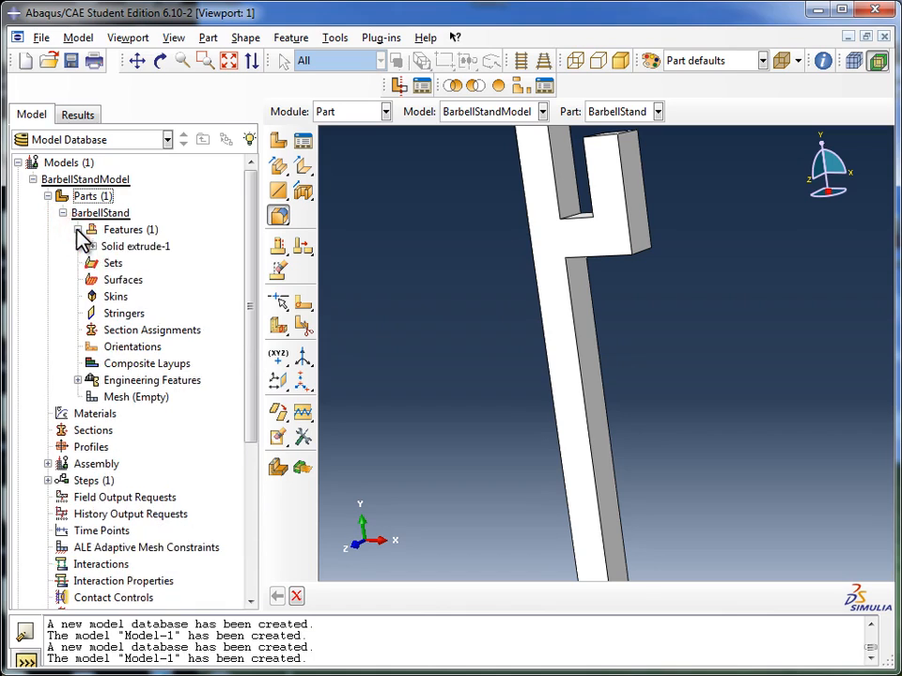
left_click(92, 247)
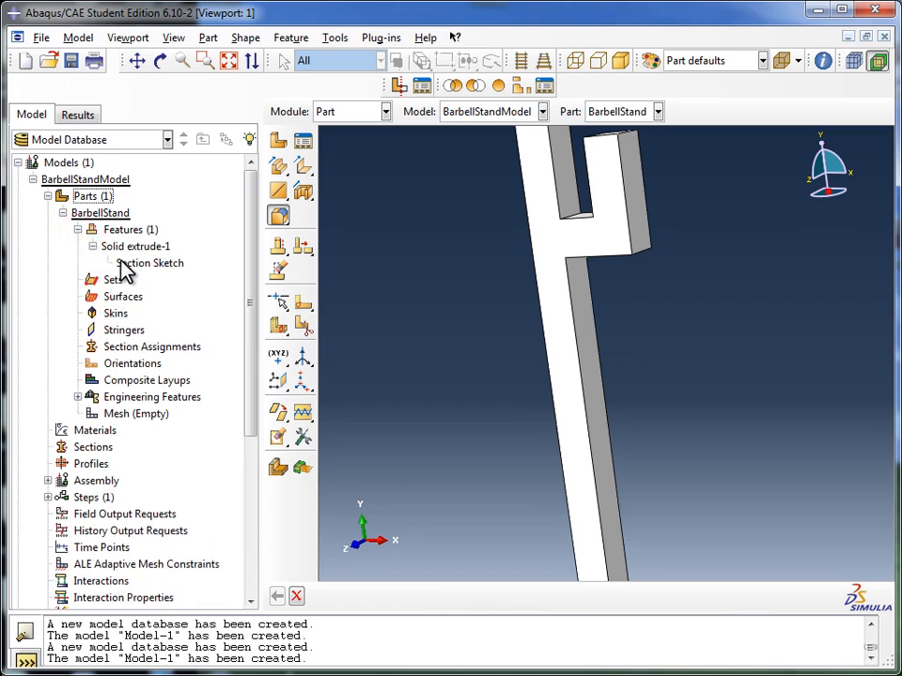
left_click(141, 264)
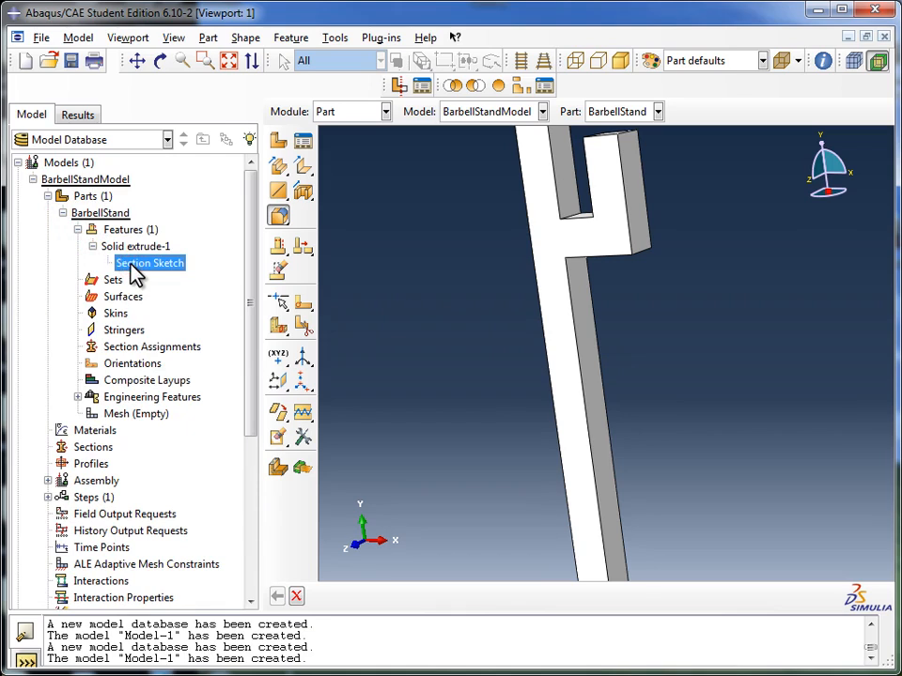
right_click(133, 264)
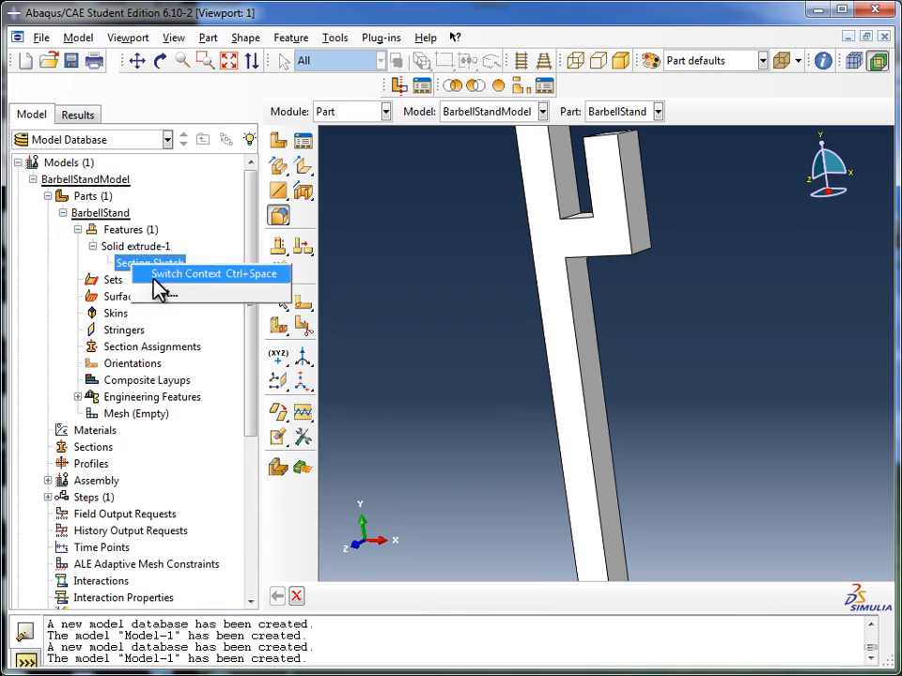
left_click(179, 295)
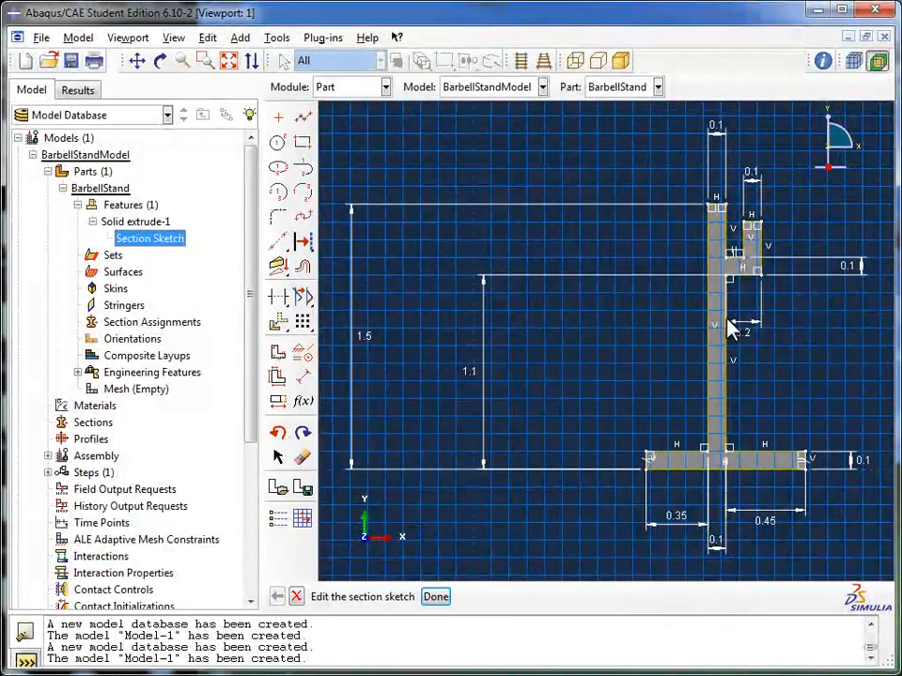
- Fillet the lower outer corner of the barbell hook in the section sketch with a radius of 0.05
scroll(797, 286, "up", 3)
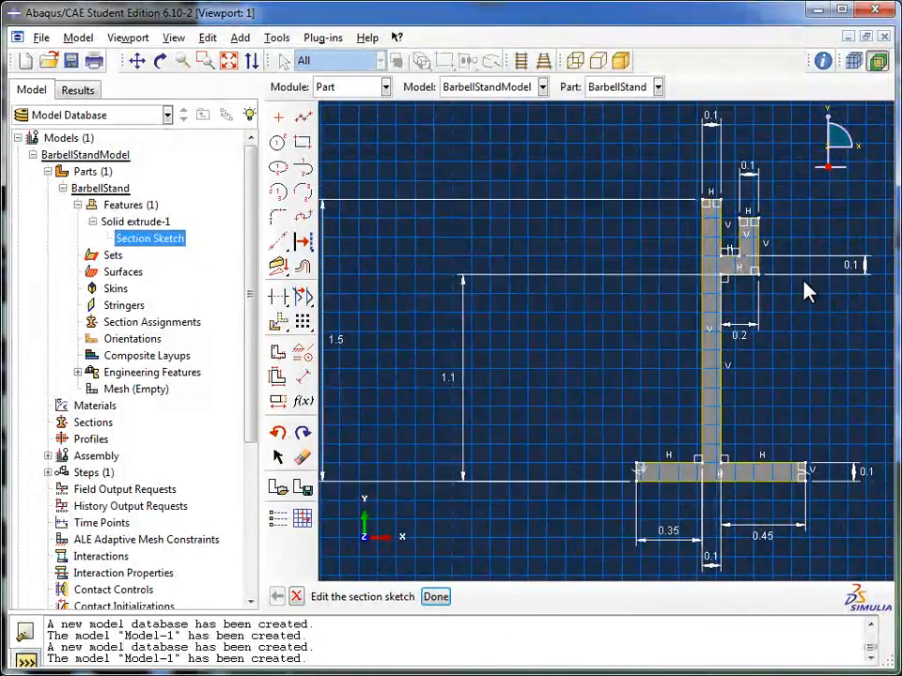
scroll(799, 296, "up", 1)
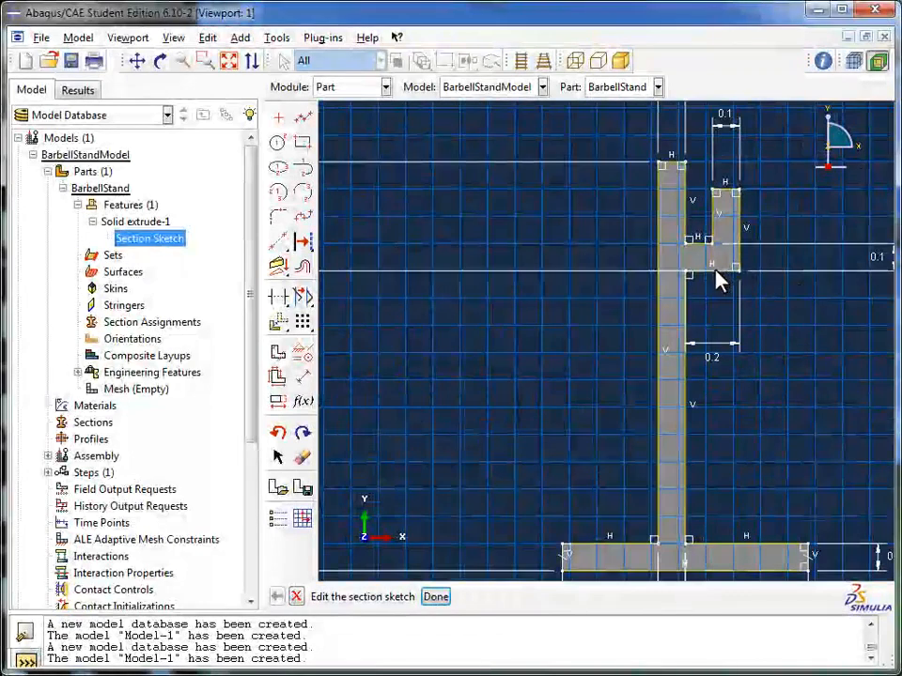
left_click(280, 222)
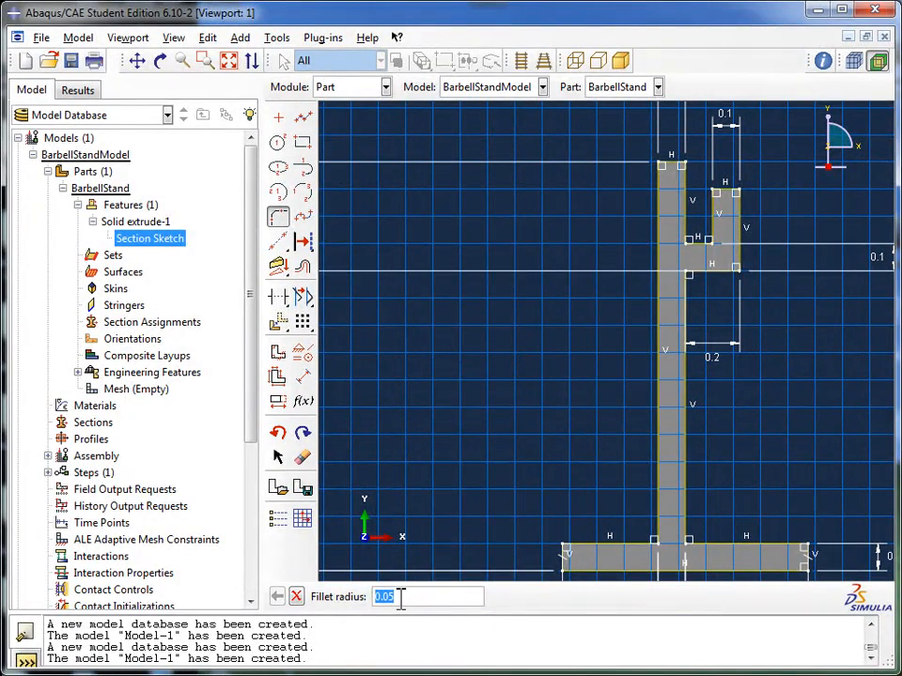
left_click(399, 596)
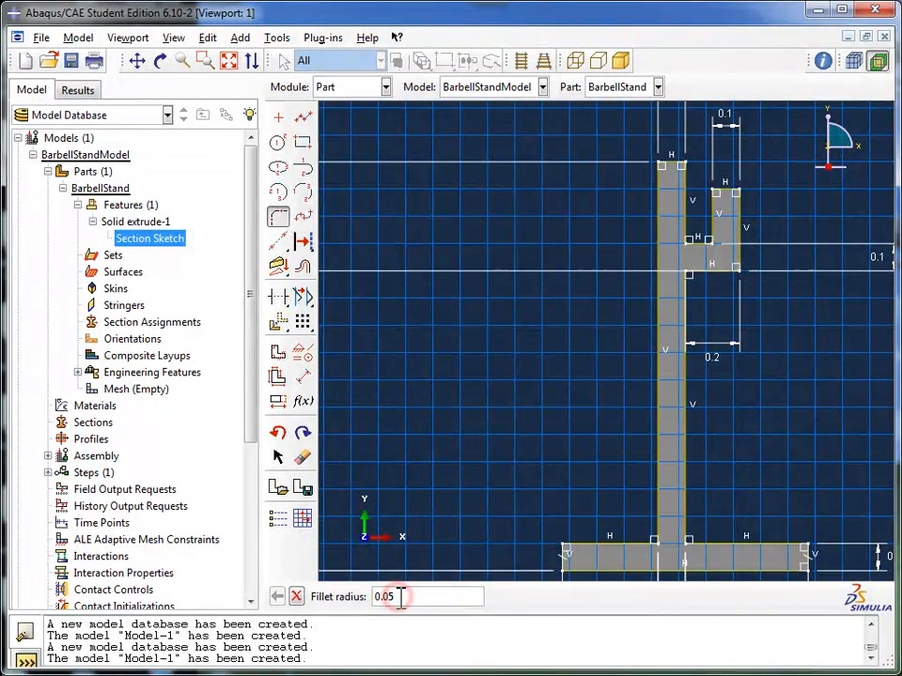
key("Return")
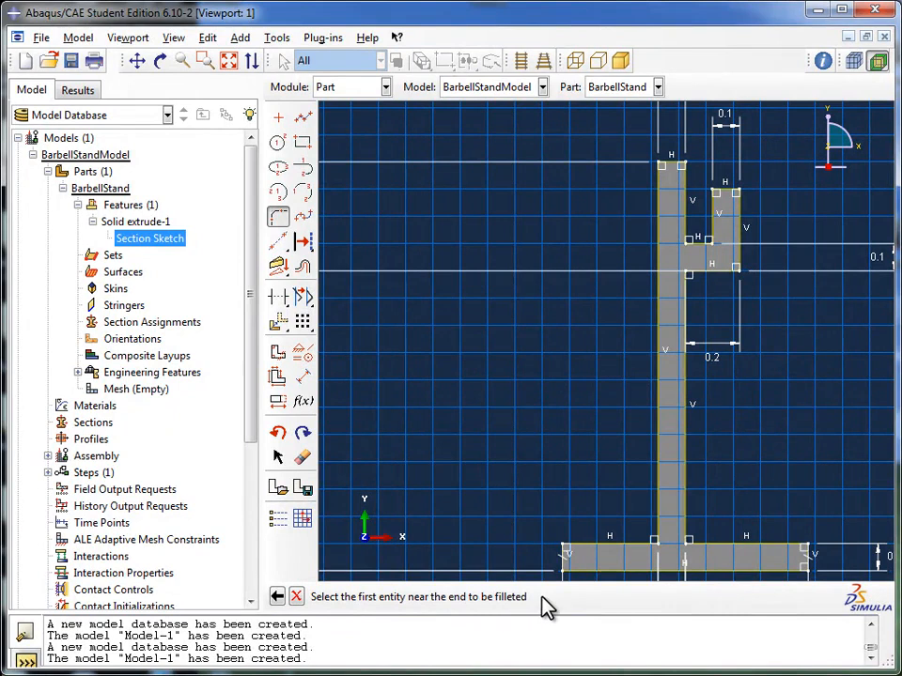
left_click(738, 259)
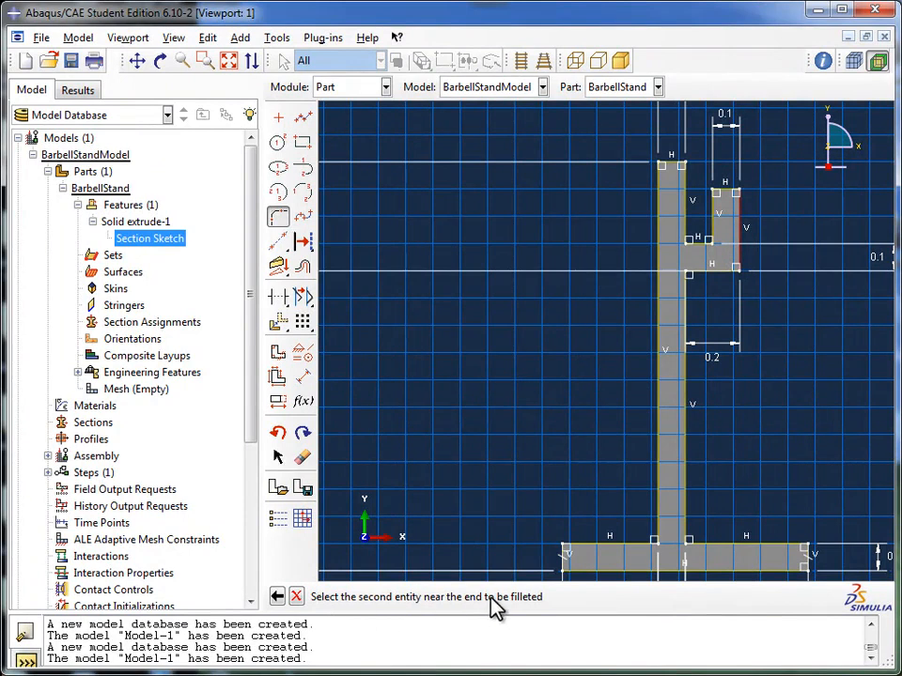
left_click(721, 273)
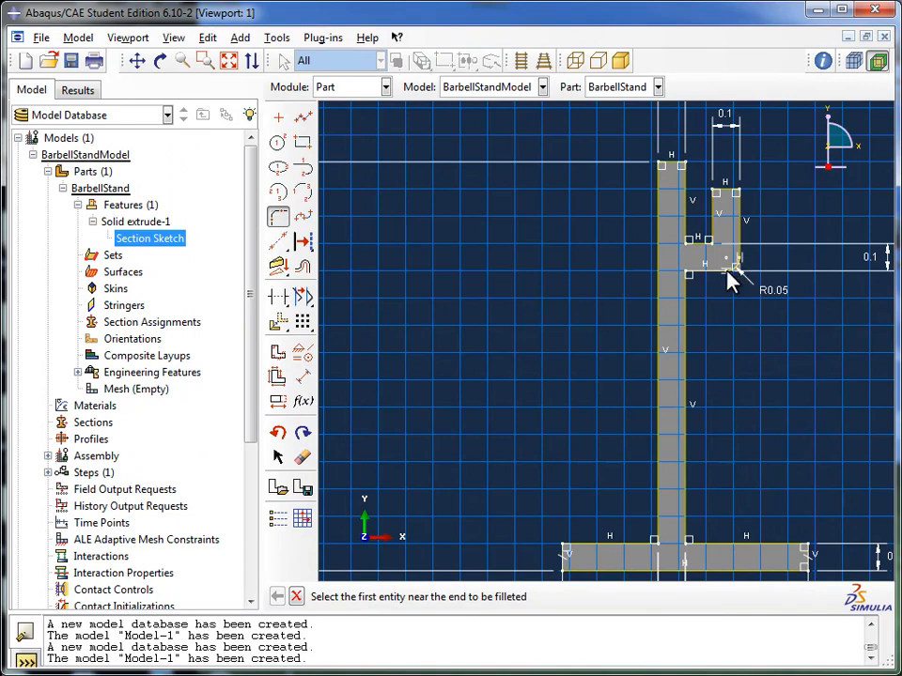
scroll(742, 273, "up", 1)
scroll(741, 273, "down", 6)
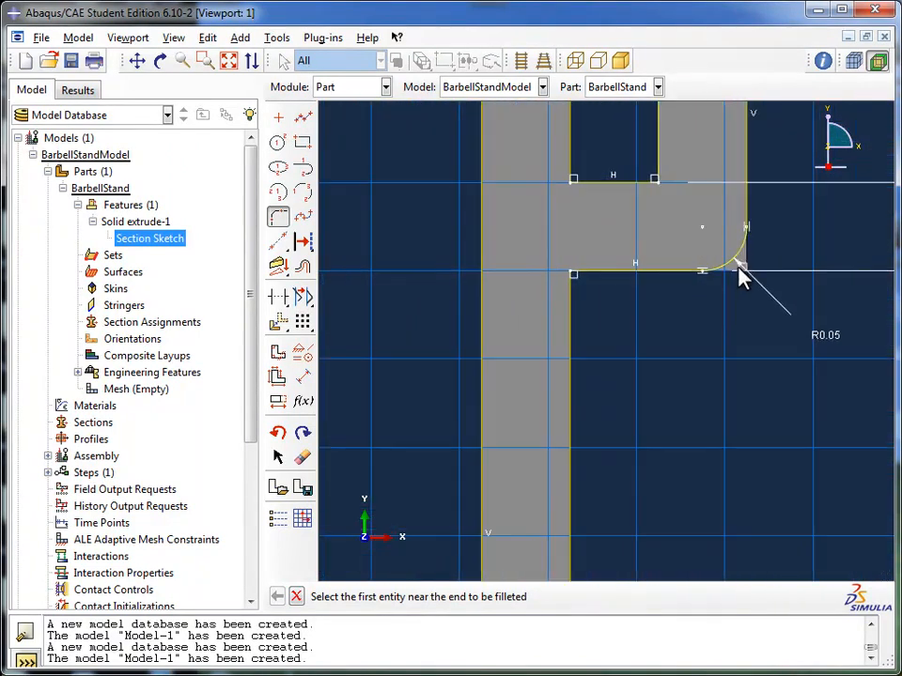
scroll(741, 273, "down", 3)
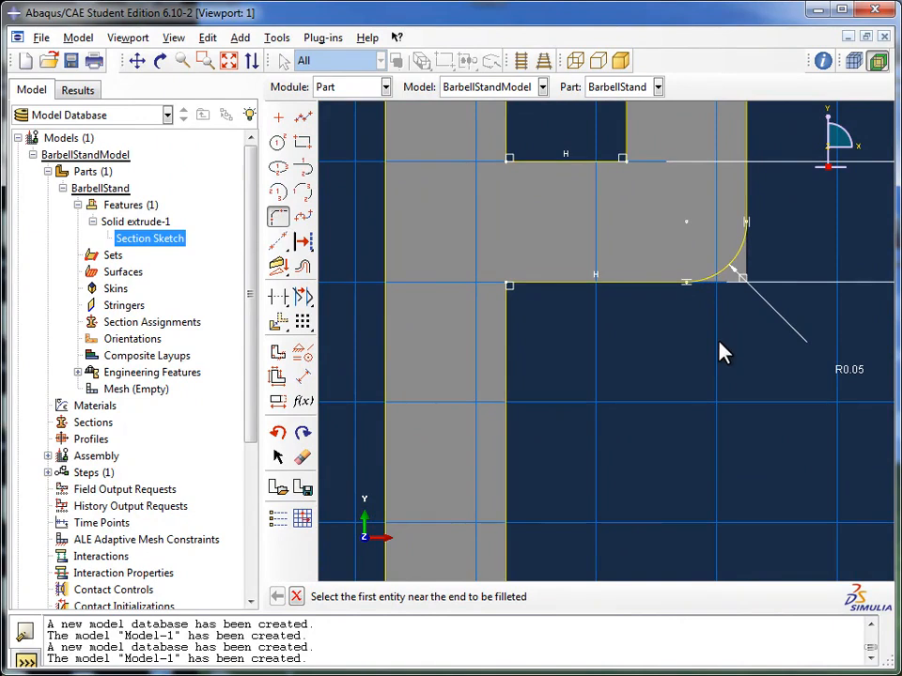
scroll(723, 357, "up", 4)
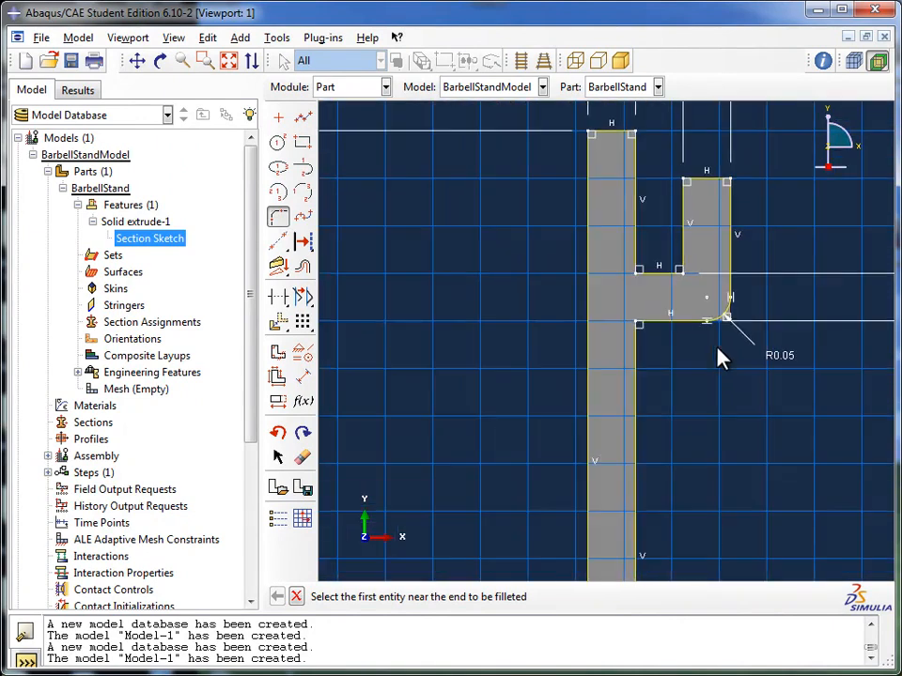
left_click(297, 597)
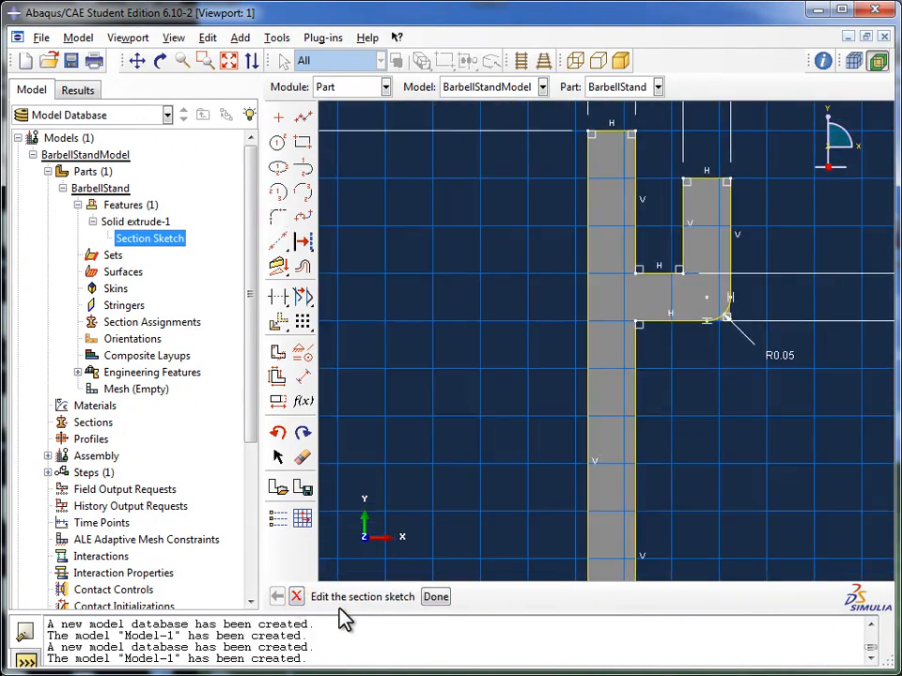
- Finish the section sketch and regenerate the BarbellStand part's features
left_click(435, 598)
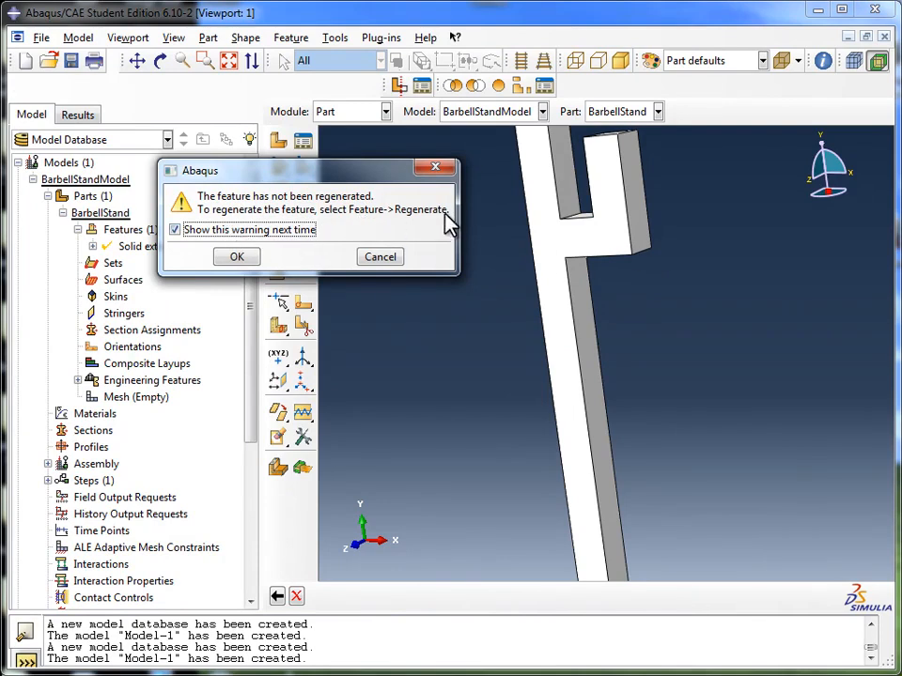
left_click(259, 262)
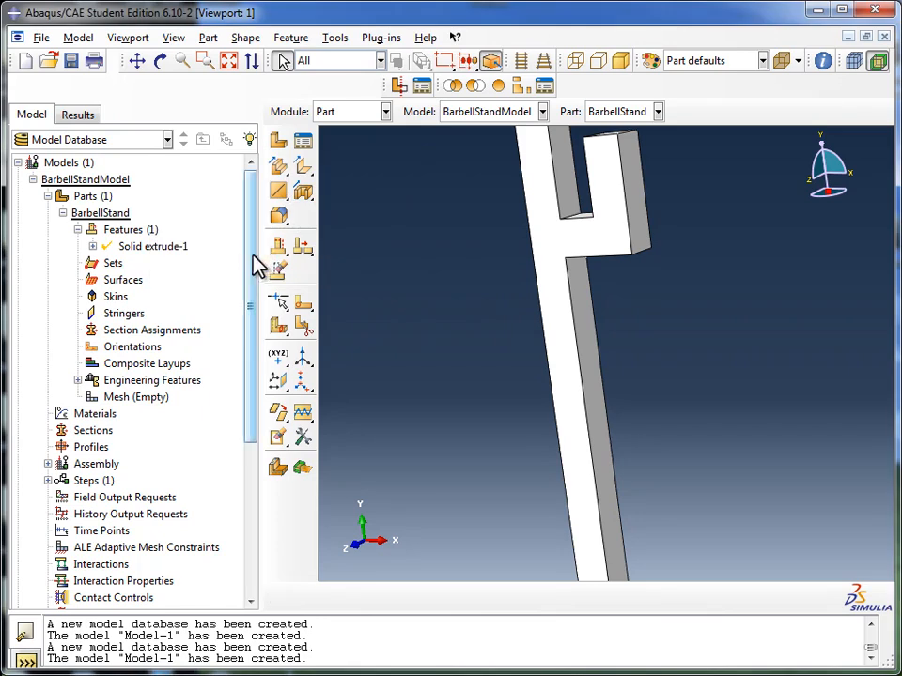
right_click(145, 234)
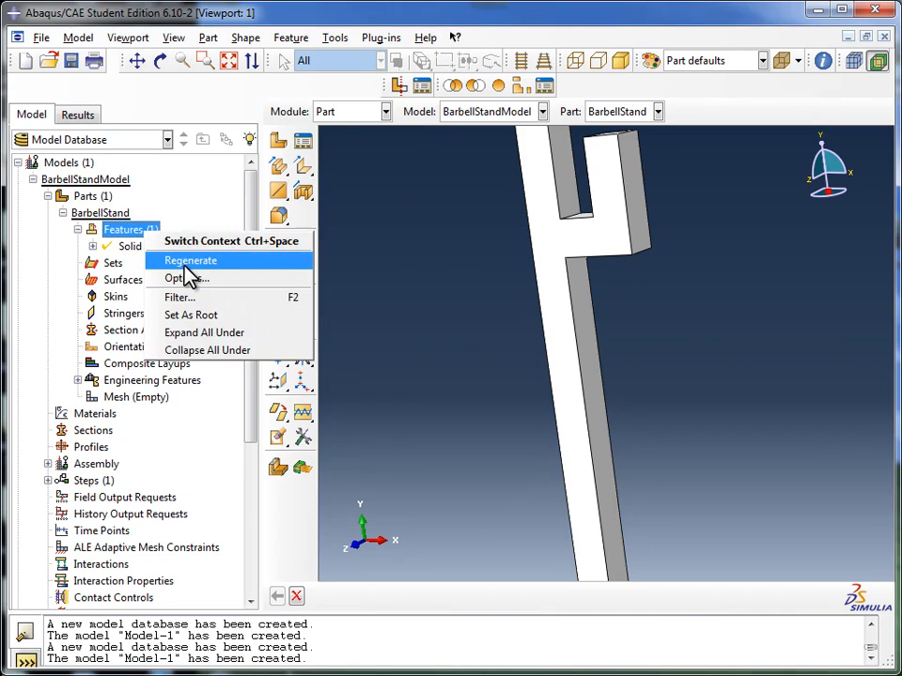
left_click(184, 262)
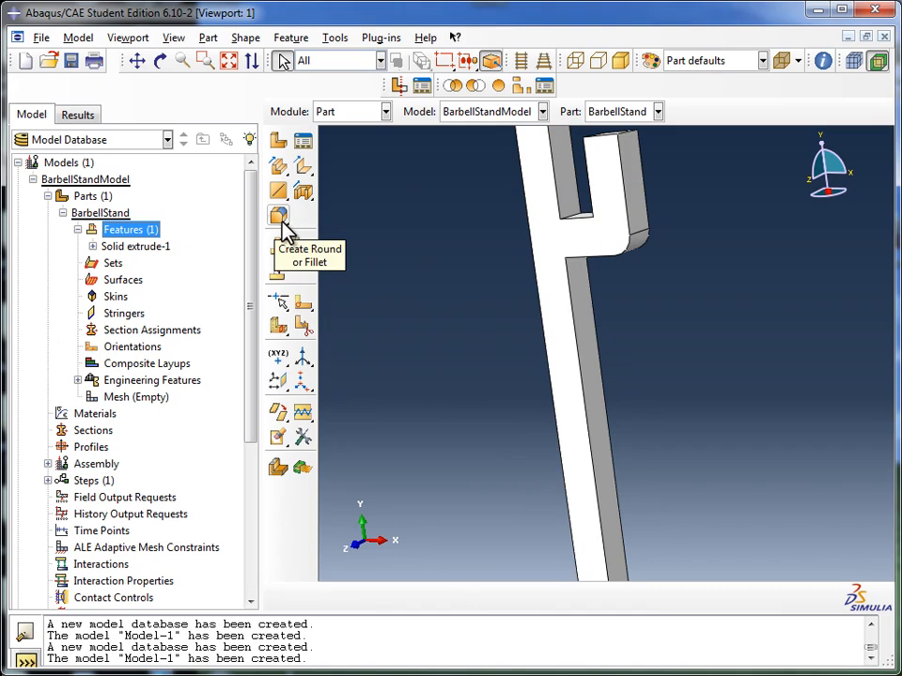
- Round the inner edge where the upright meets the hook's slot floor with a radius of 0.02, picking edges individually
left_click(281, 226)
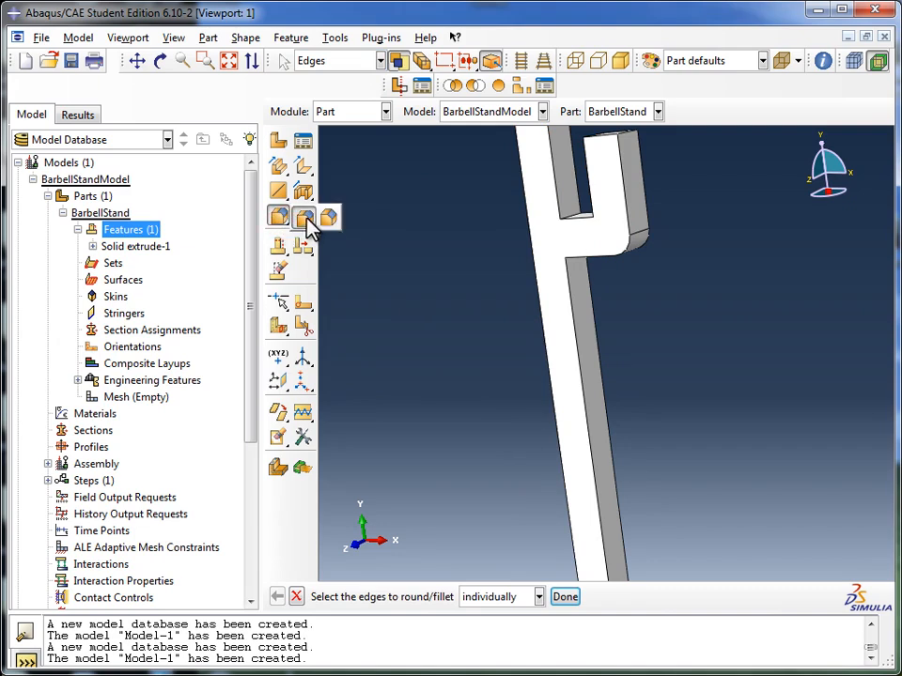
left_click(310, 224)
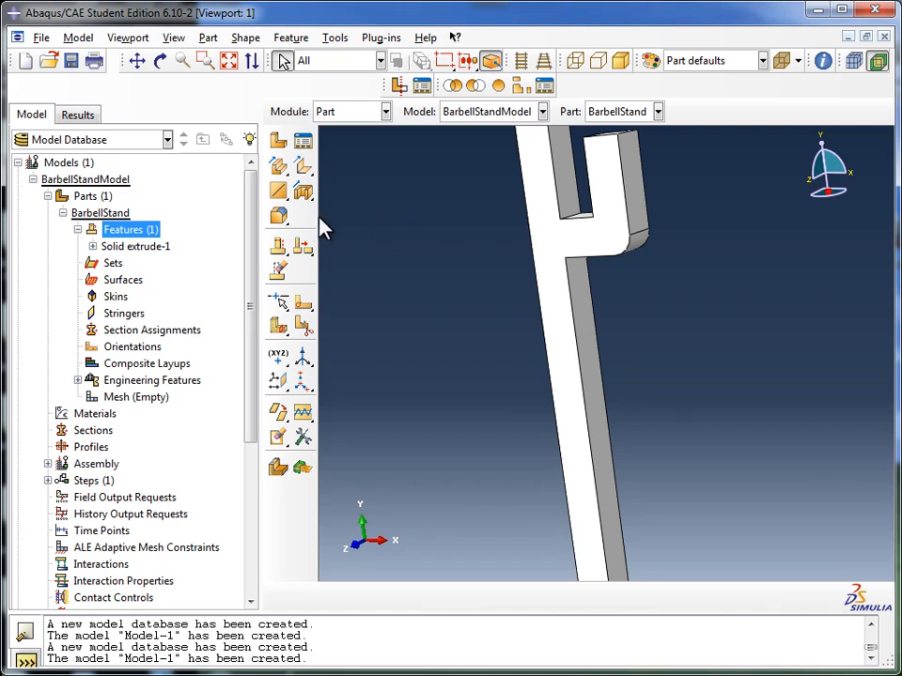
left_click(282, 221)
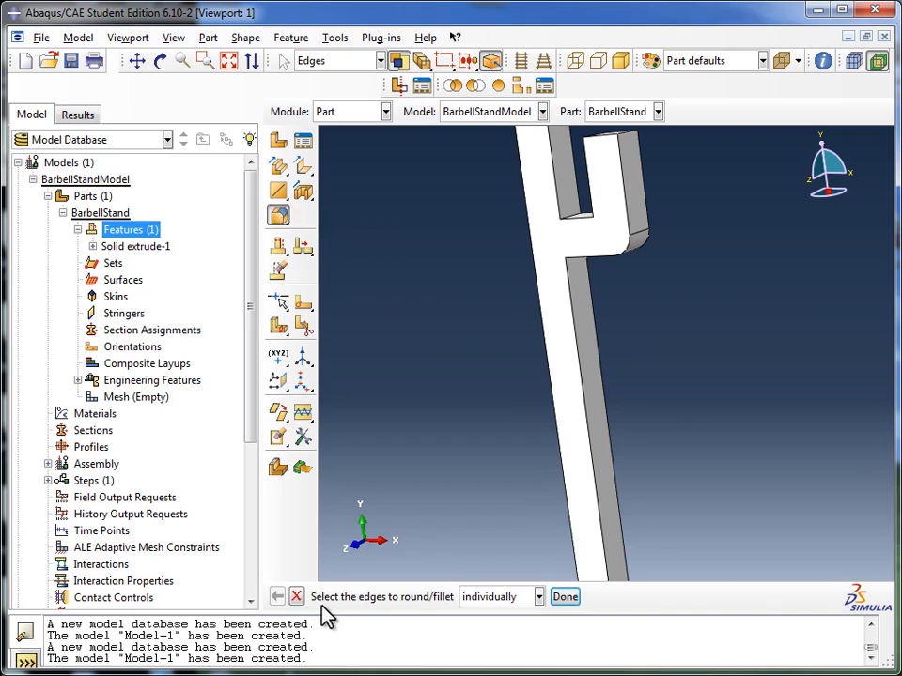
left_click(538, 598)
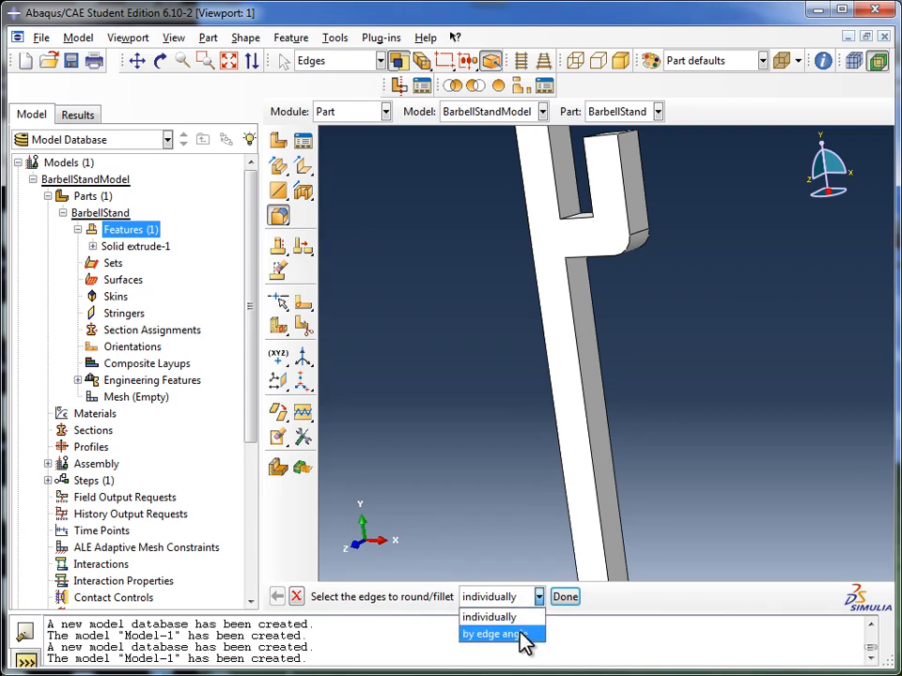
left_click(511, 619)
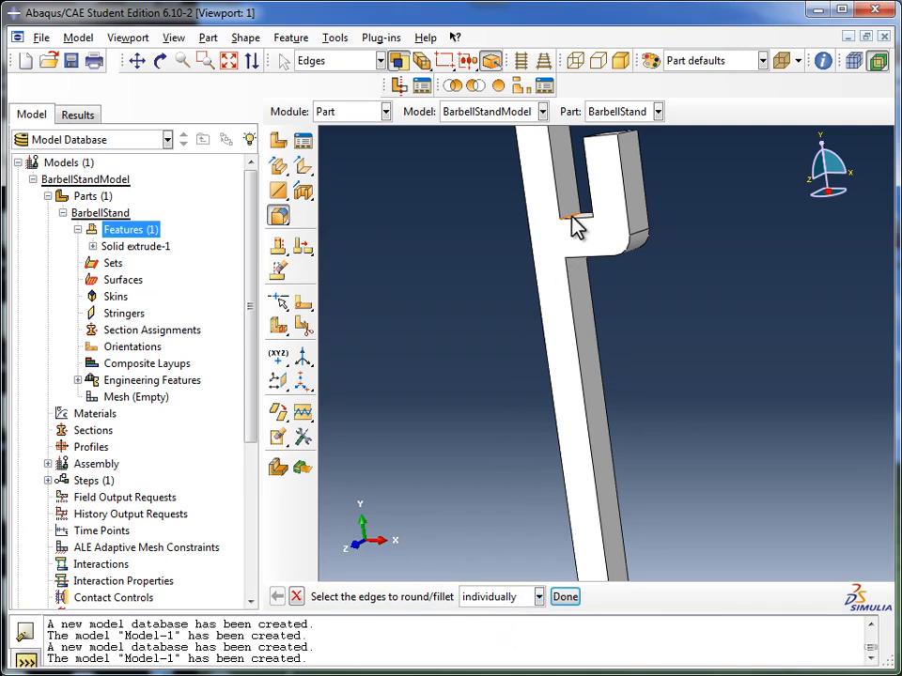
scroll(581, 220, "down", 2)
scroll(580, 220, "up", 5)
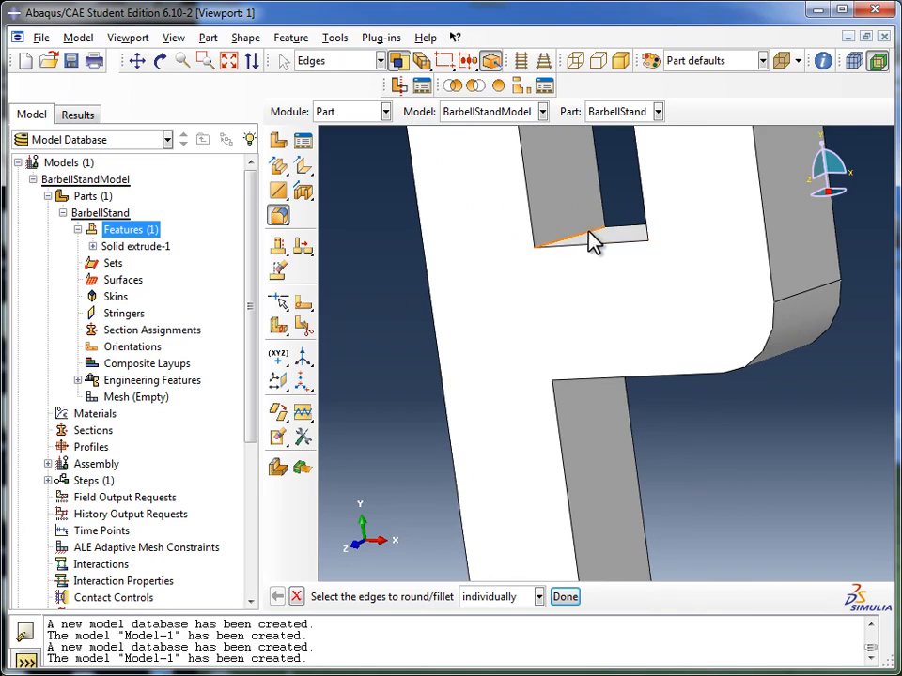
left_click(588, 233)
left_click(558, 600)
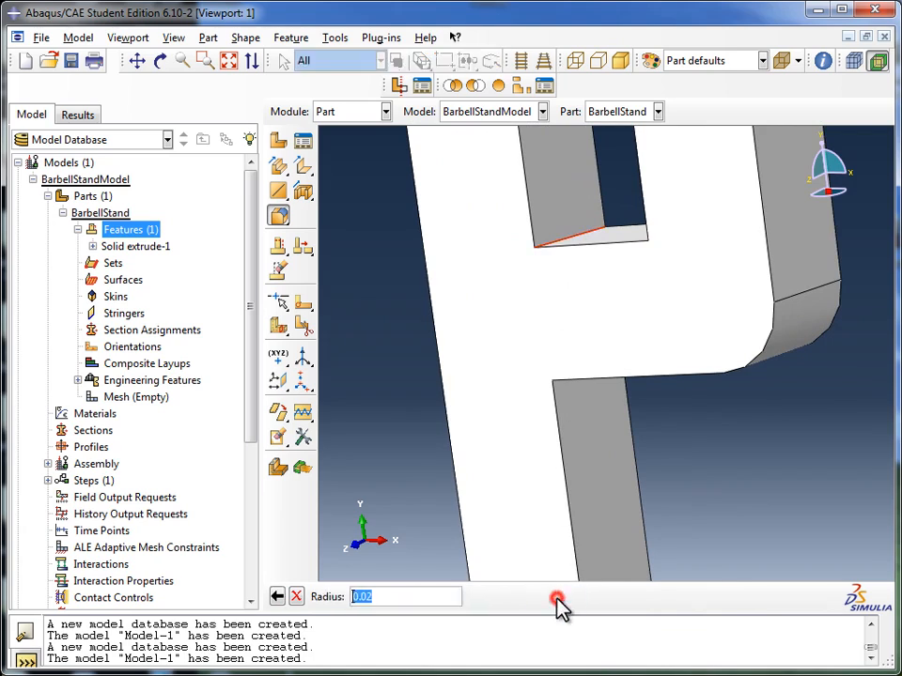
left_click(375, 599)
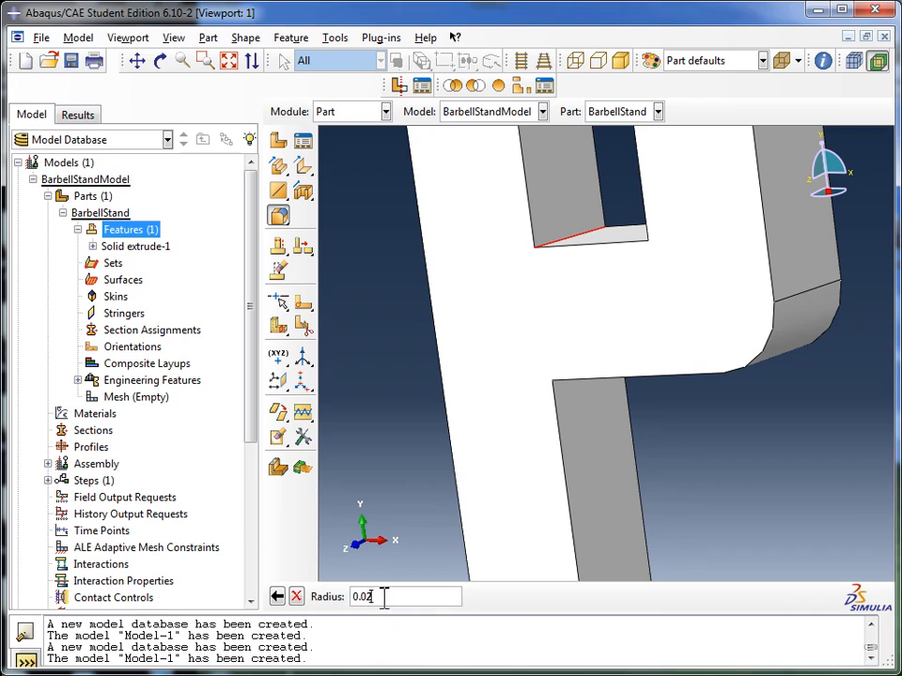
left_click(388, 599)
left_click_drag(398, 596, 378, 602)
left_click(383, 597)
key("Return")
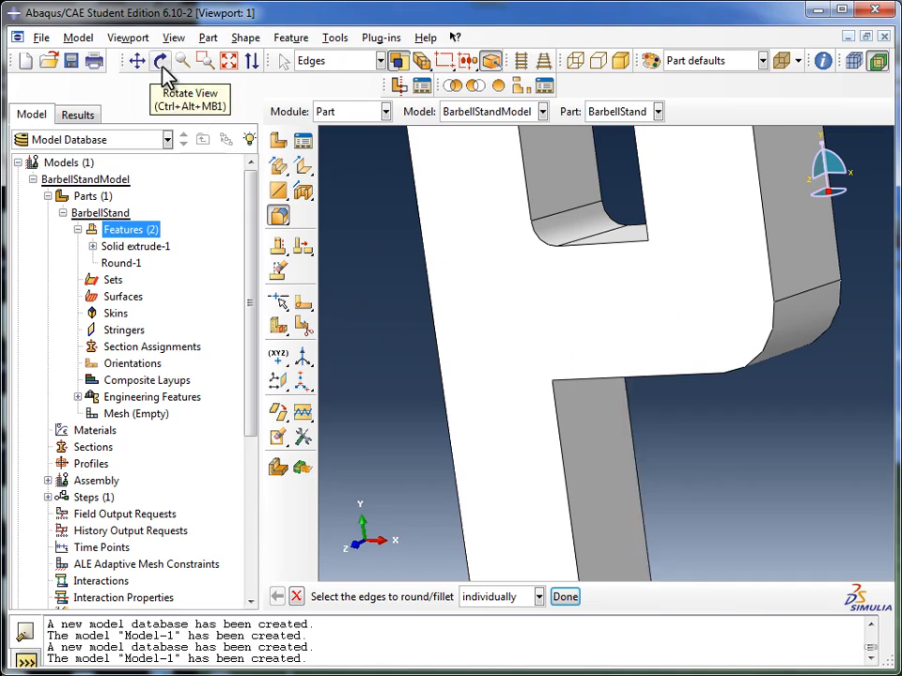
- Round the inner edge where the hook's outer prong meets the slot floor with a radius of 0.02
left_click(160, 62)
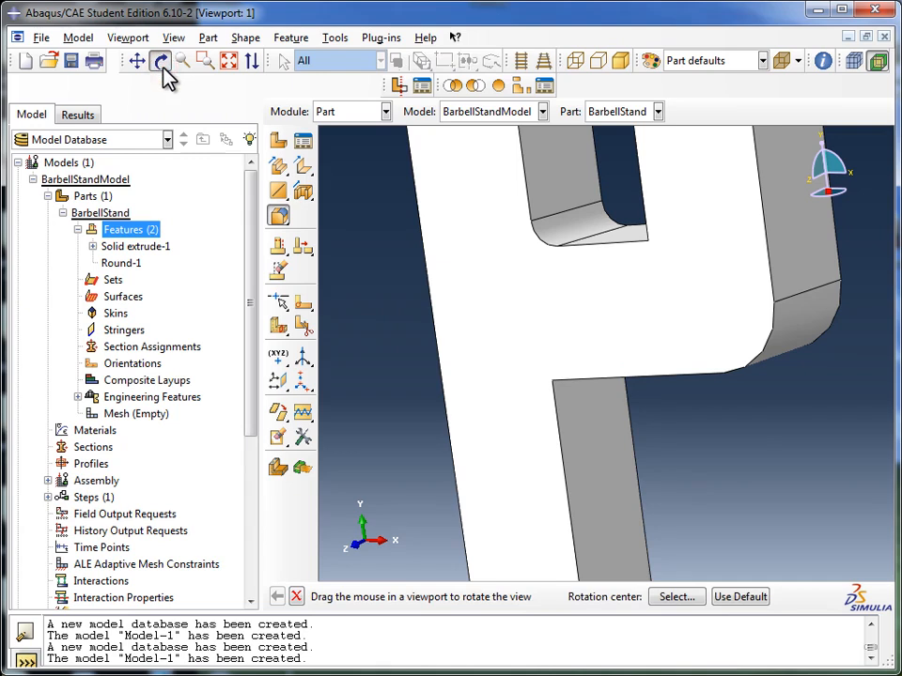
left_click_drag(467, 329, 625, 365)
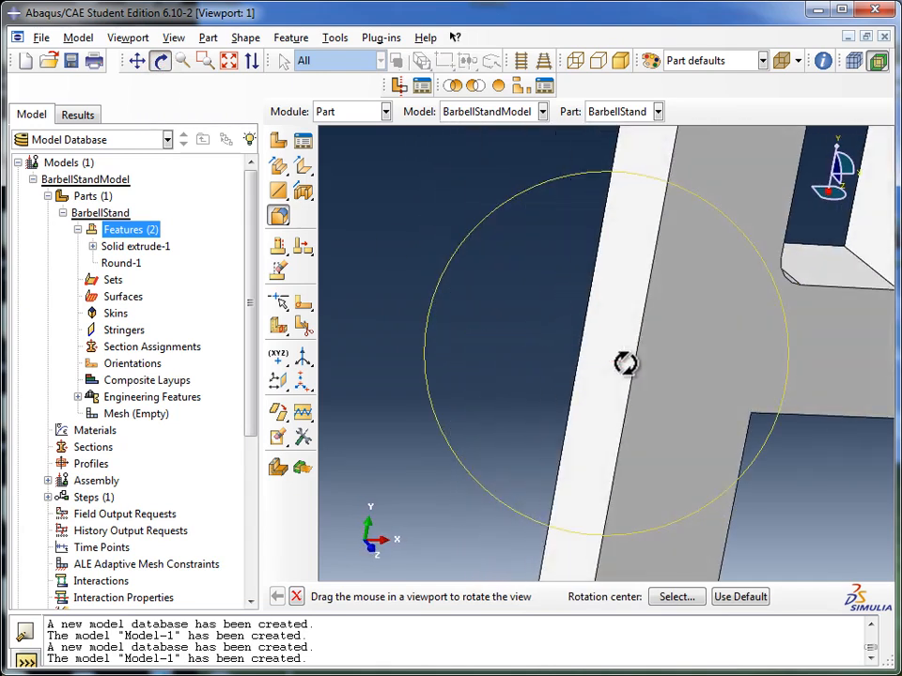
left_click(162, 63)
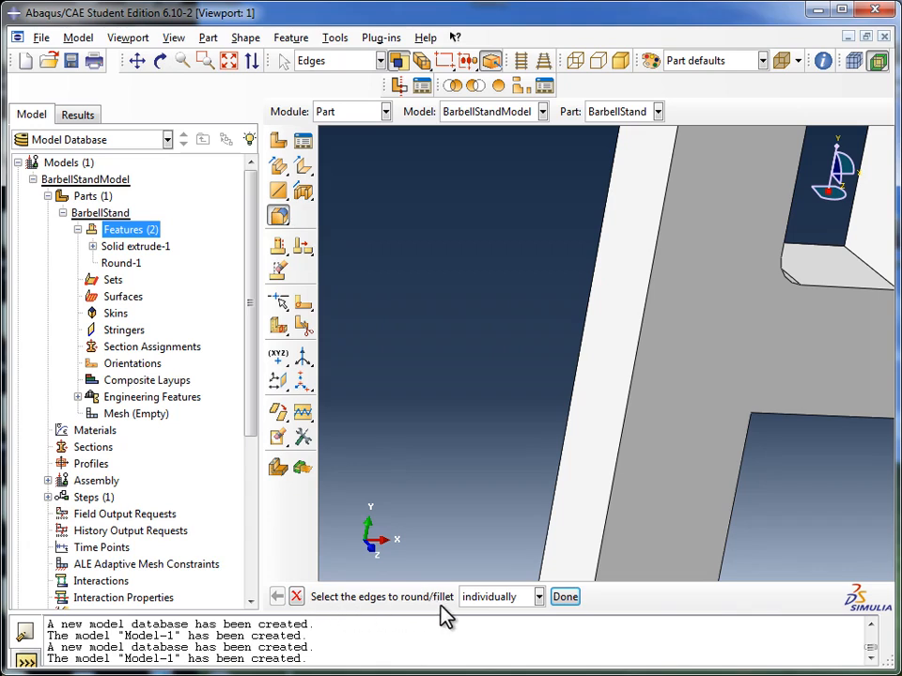
left_click(861, 266)
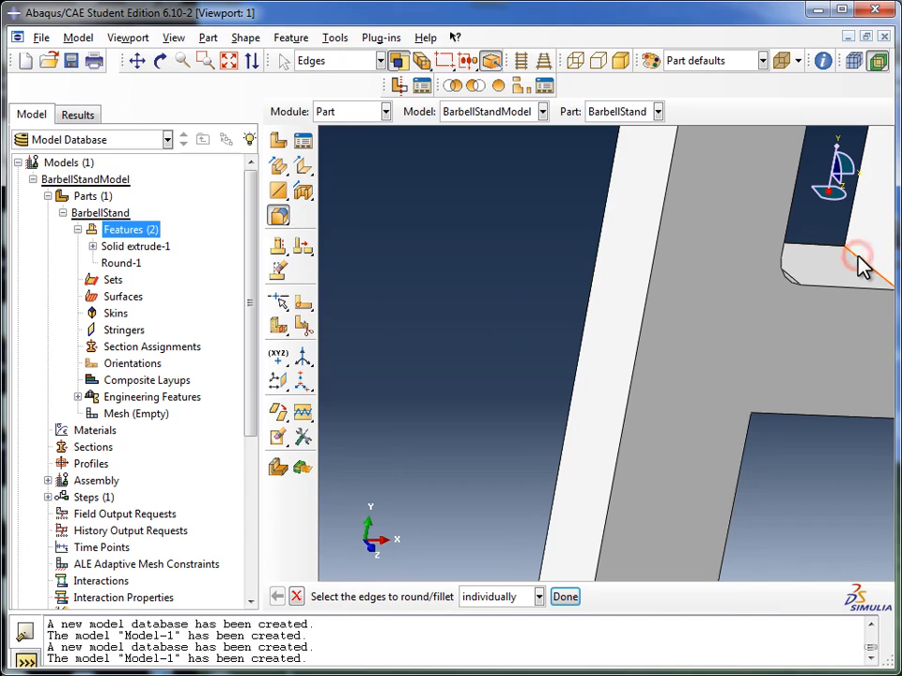
left_click(565, 597)
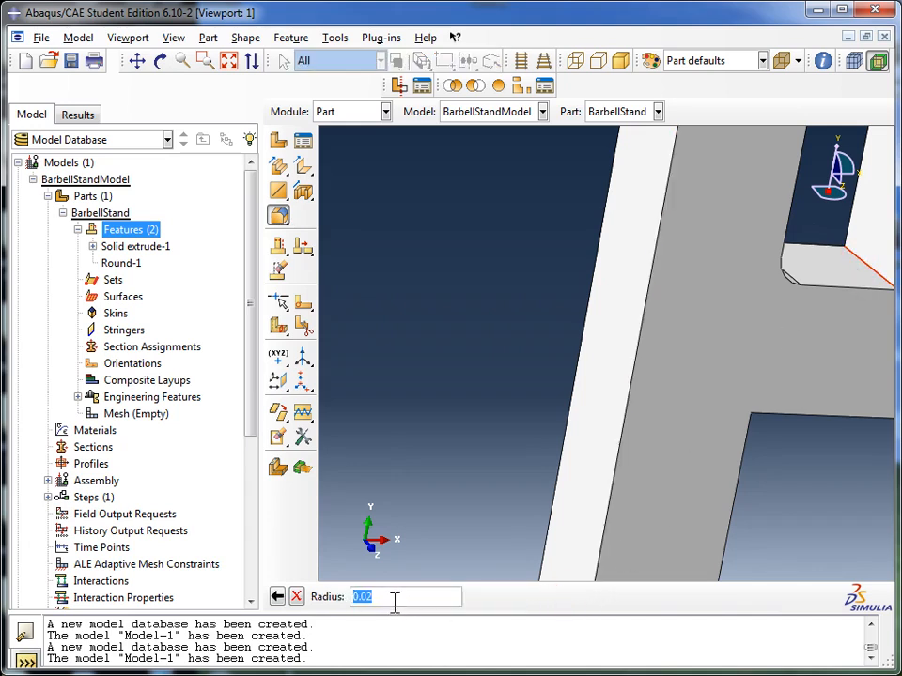
key("Return")
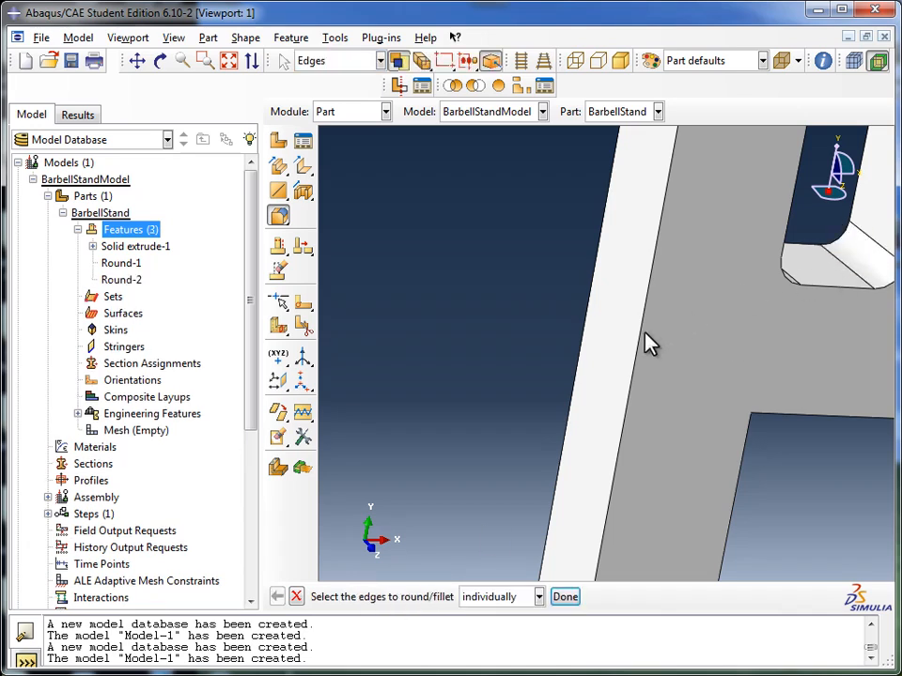
- Examine which geometry belongs to the BarbellStand part's solid extrusion and its two rounds, and locate the extrusion's section sketch
left_click(230, 64)
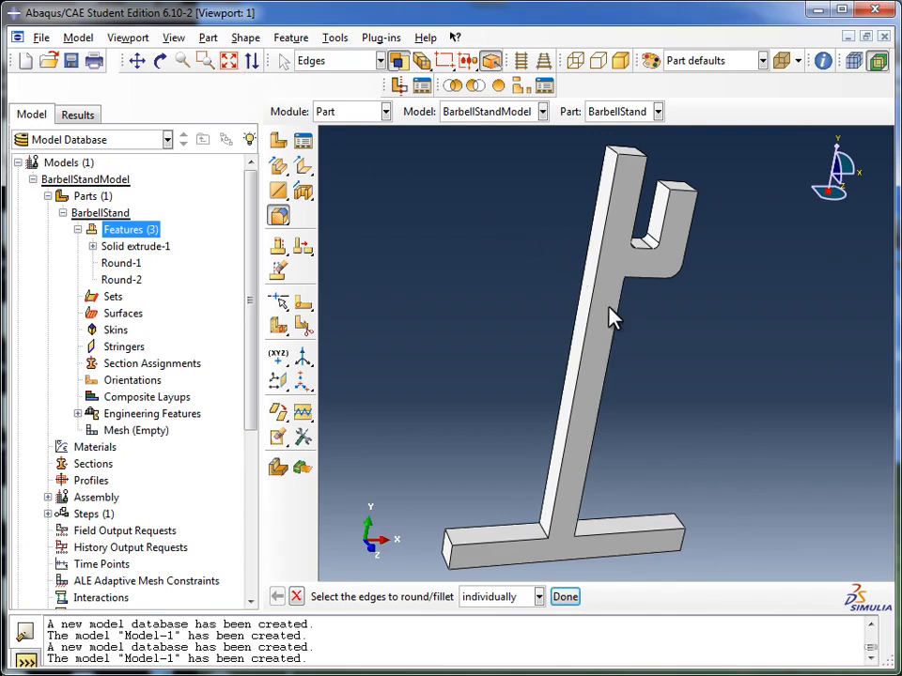
left_click(161, 60)
left_click_drag(646, 386, 525, 322)
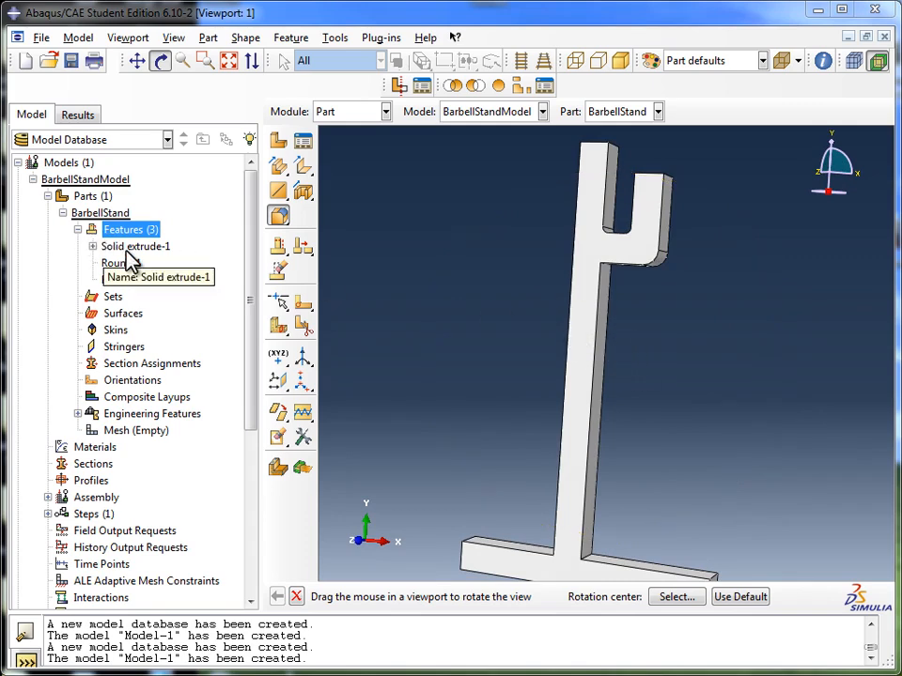
double_click(128, 258)
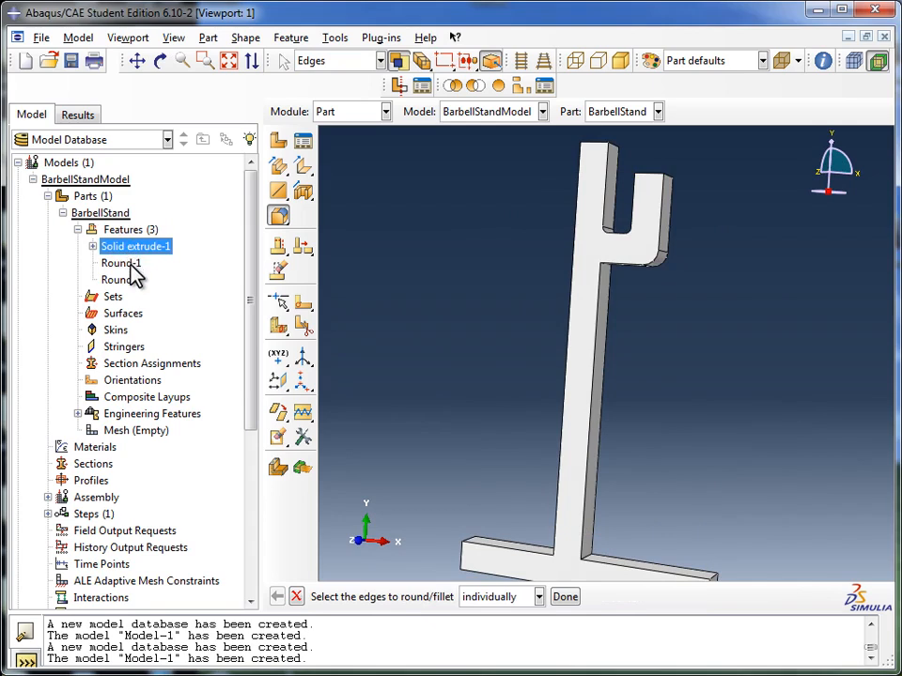
left_click(132, 264)
left_click(131, 280)
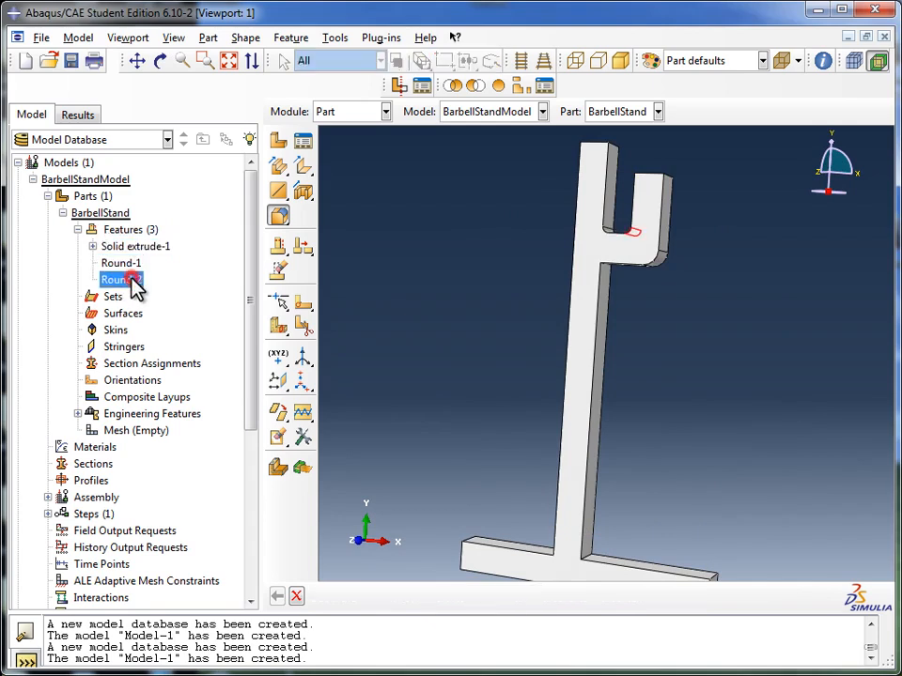
left_click(125, 263)
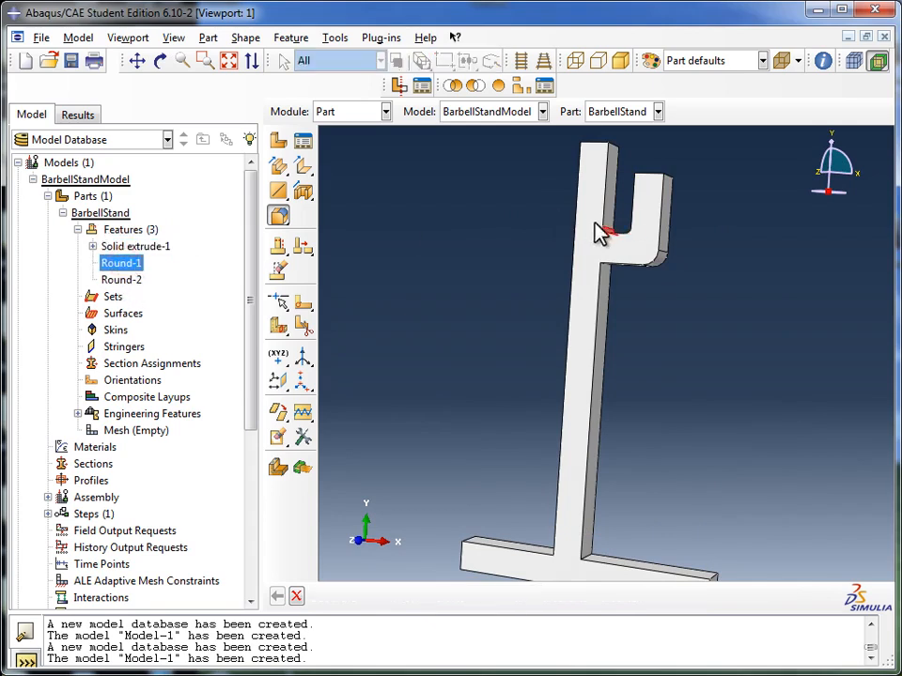
scroll(618, 238, "up", 4)
left_click(133, 280)
left_click(131, 264)
left_click(132, 280)
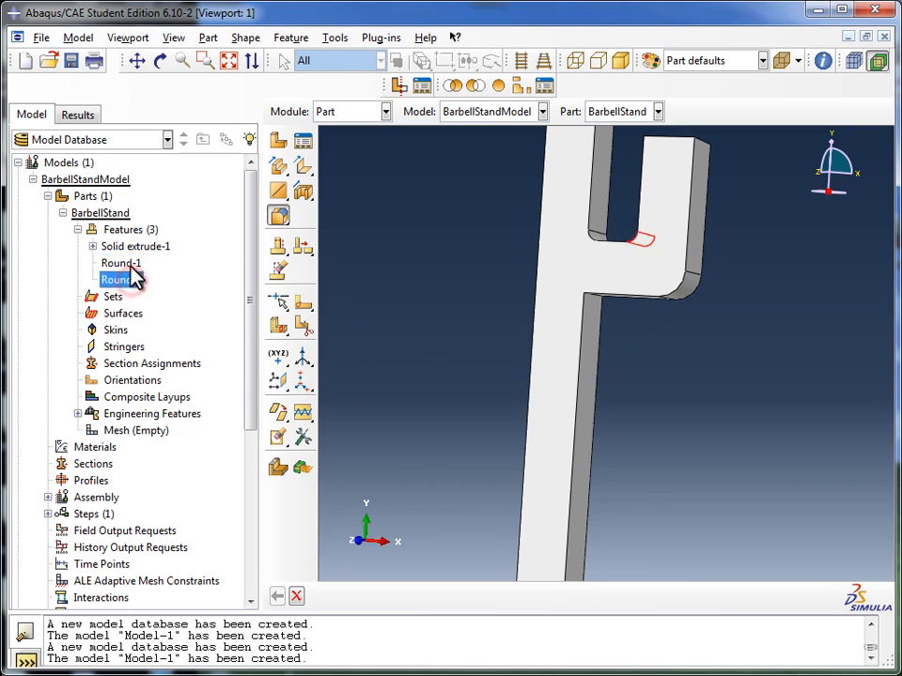
left_click(130, 263)
left_click(132, 246)
left_click(132, 264)
left_click(132, 280)
left_click(132, 263)
left_click(131, 247)
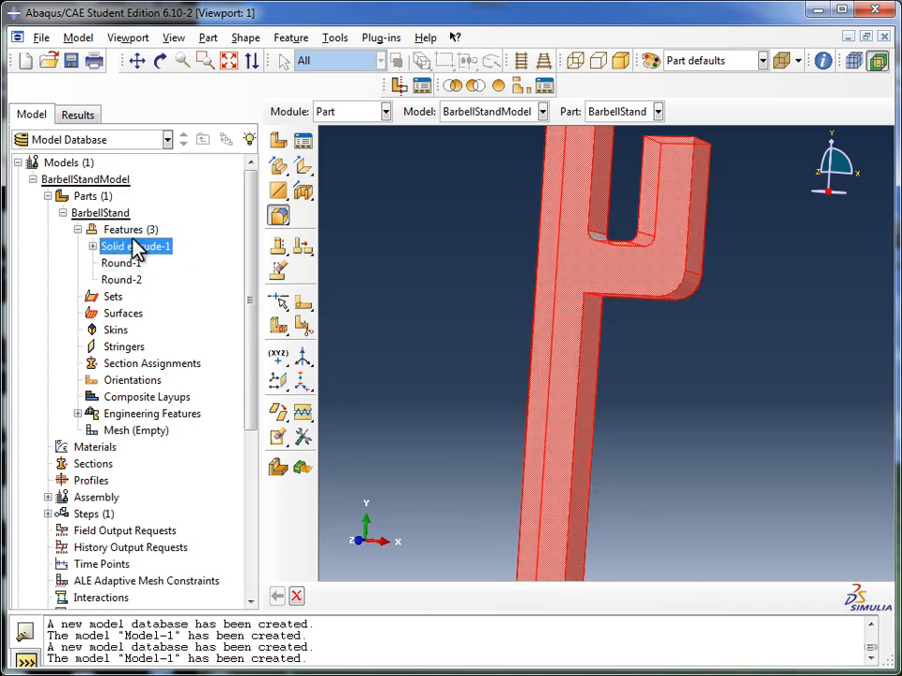
left_click(132, 280)
left_click(132, 264)
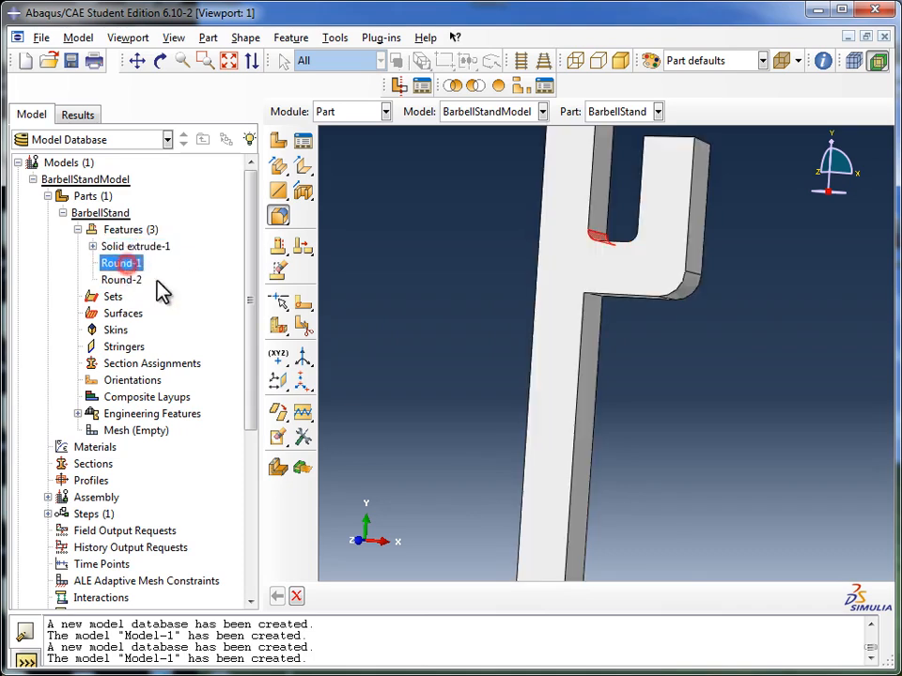
left_click(93, 247)
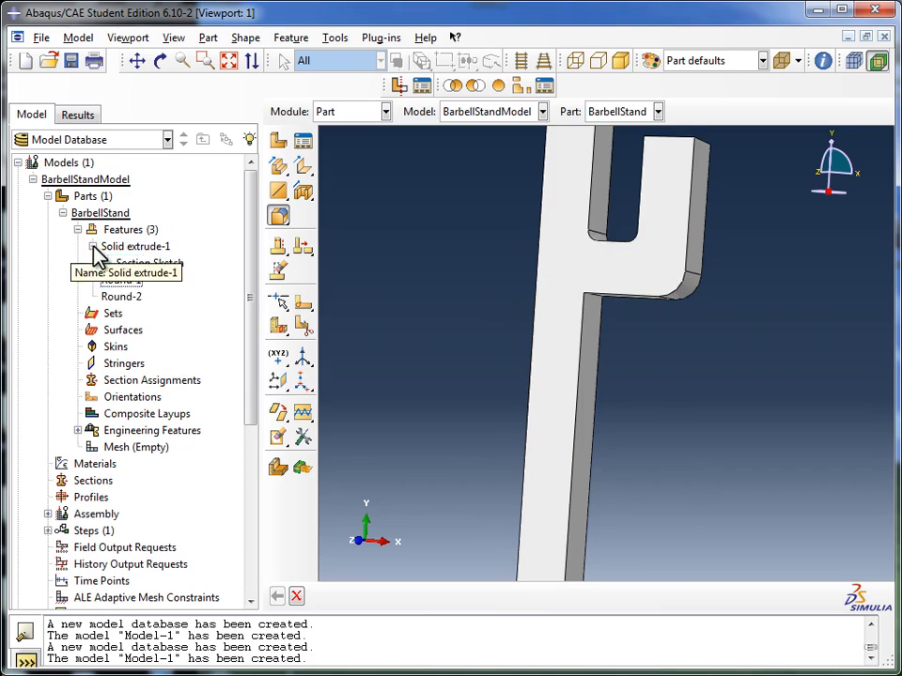
left_click(158, 266)
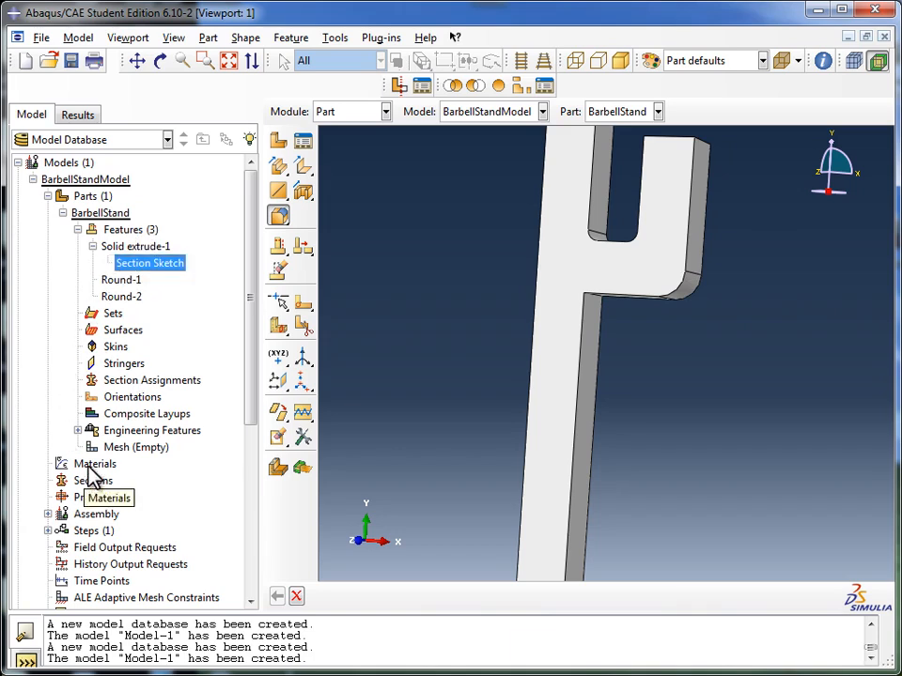
- Collapse the solid extrusion, features, BarbellStand and parts branches of the model tree
left_click(93, 246)
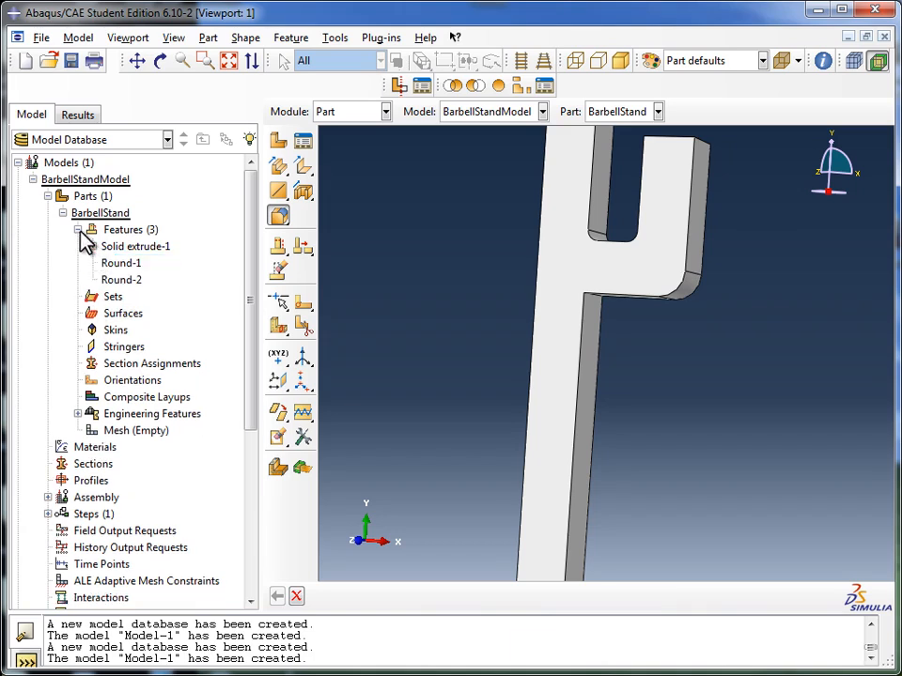
left_click(79, 230)
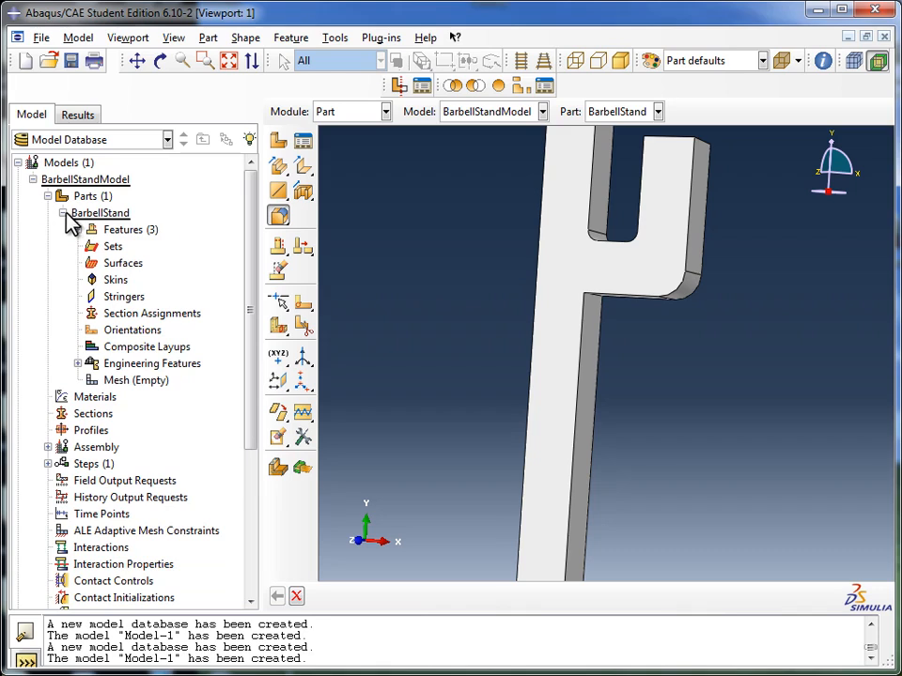
left_click(63, 213)
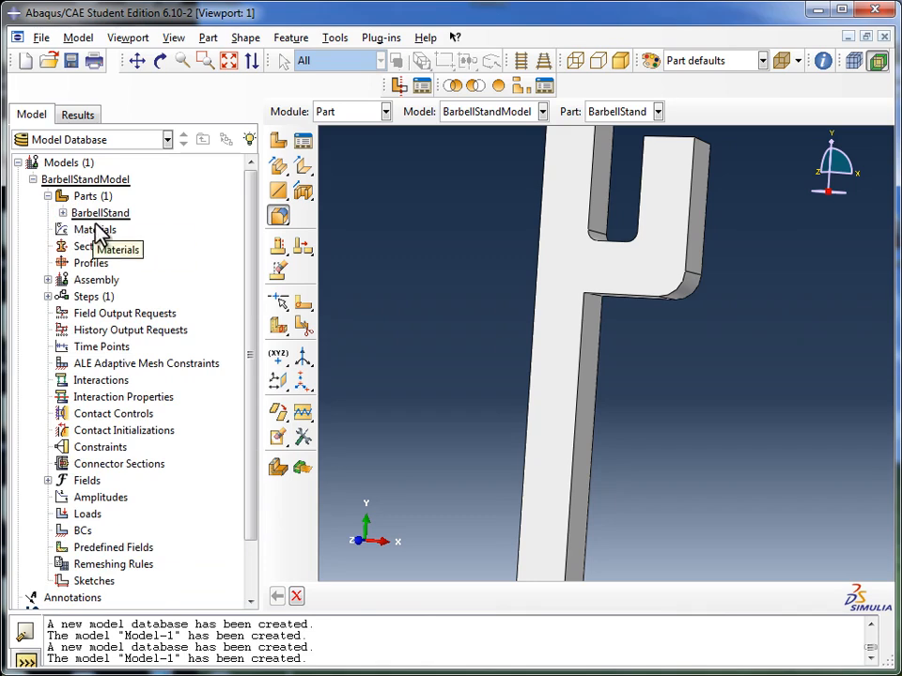
left_click(48, 196)
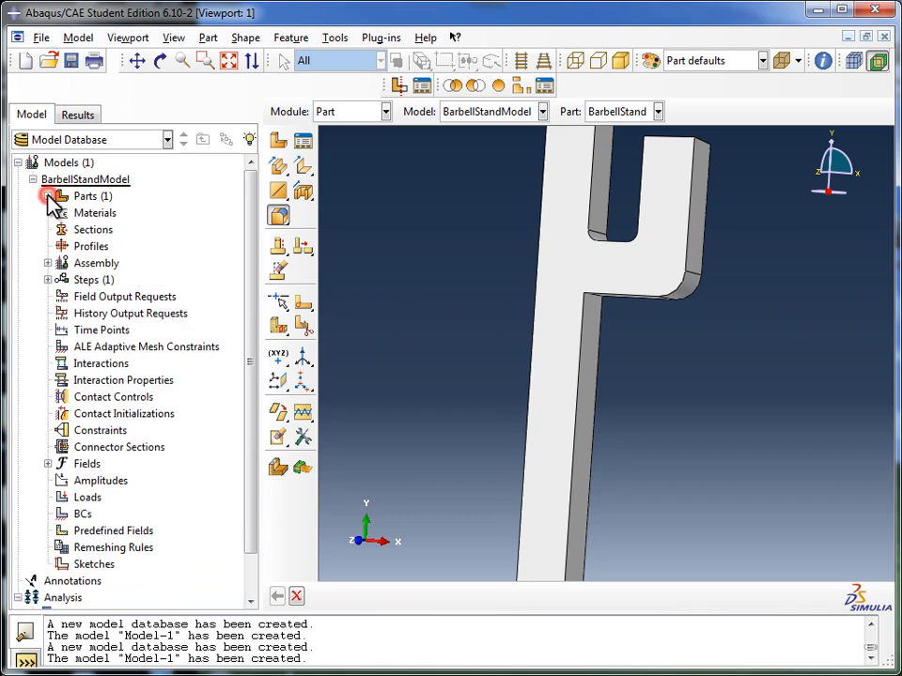